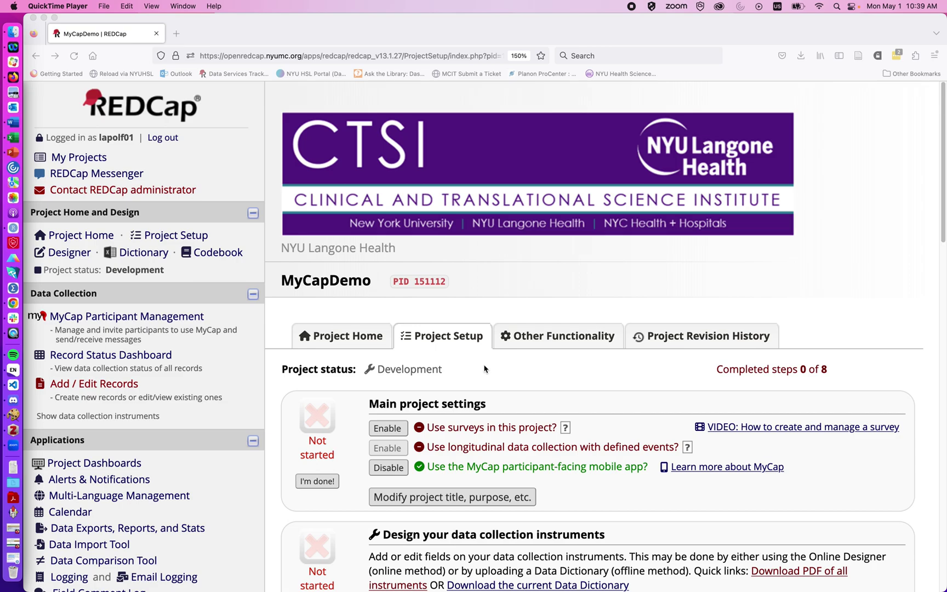
Step: Scroll down the MyCapDemo Project Setup page to the Online Designer button
scroll(486, 458, "down", 4)
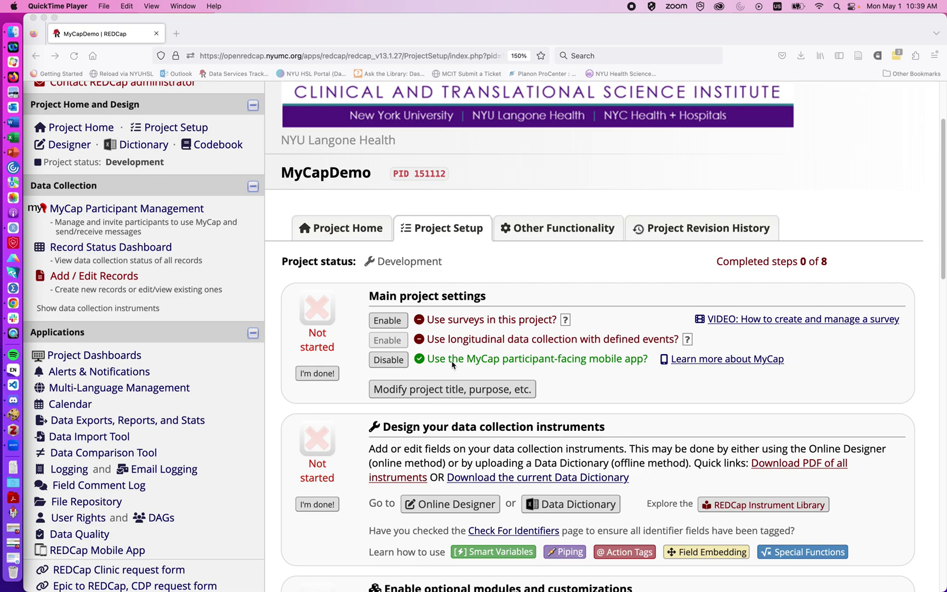
scroll(452, 365, "down", 1)
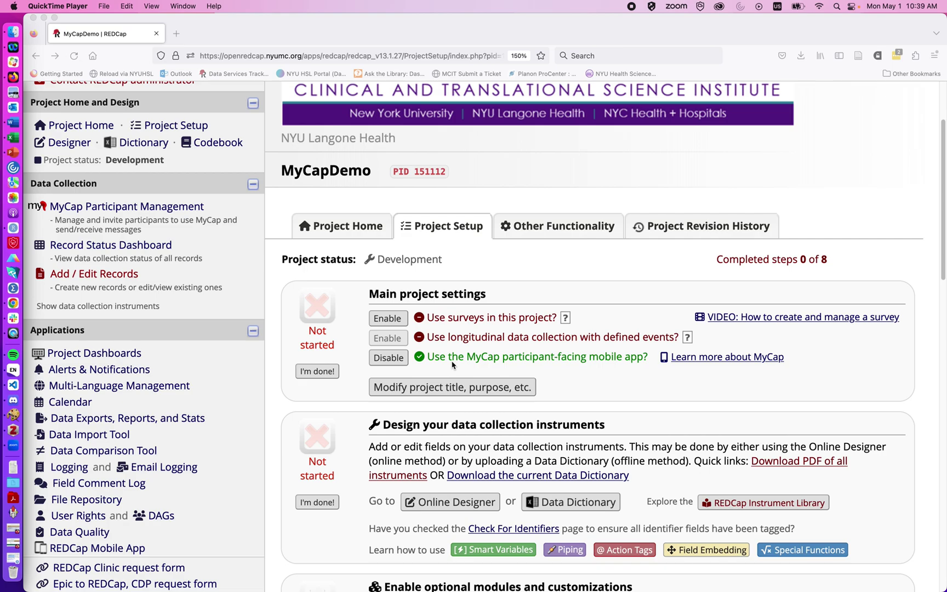
scroll(453, 365, "down", 5)
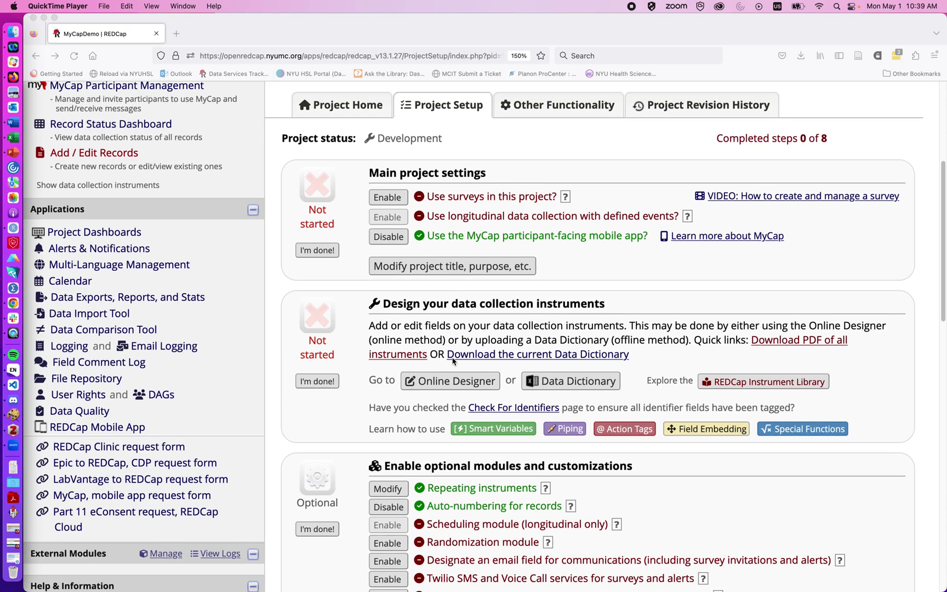
left_click(453, 381)
Step: Open the Online Designer and scroll to the nameEmail and HealthDiary instrument list
left_click(453, 381)
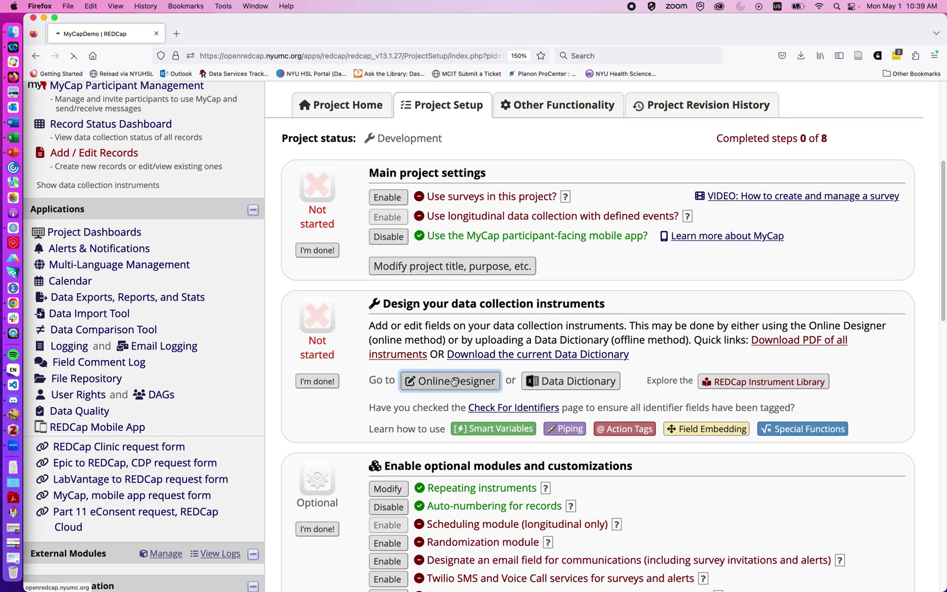
scroll(453, 381, "down", 6)
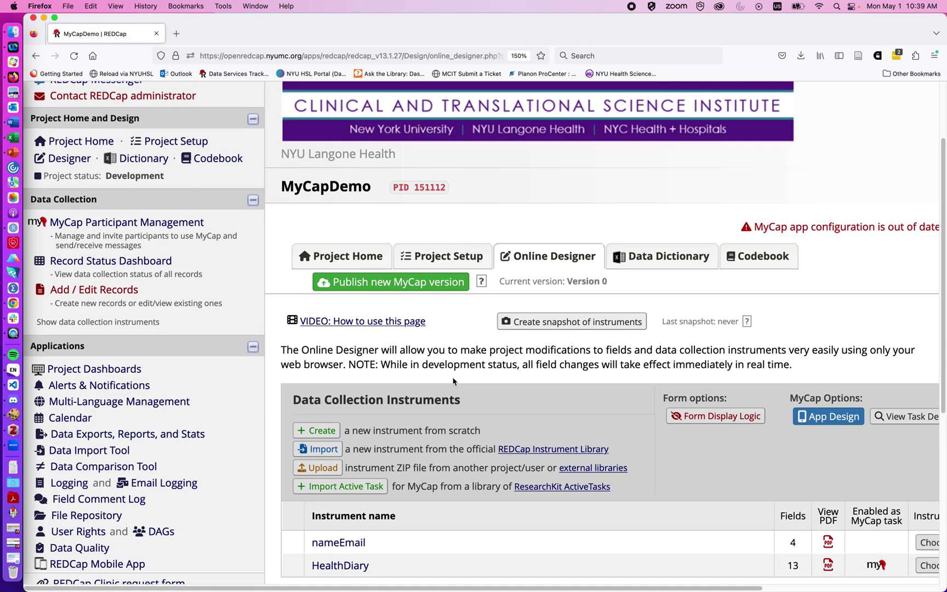
scroll(453, 381, "down", 3)
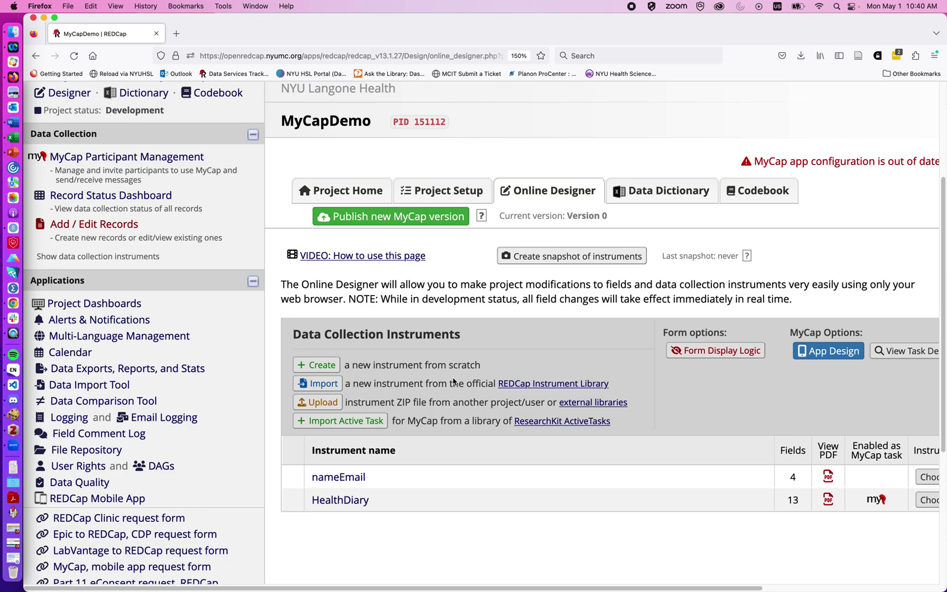
left_click(343, 478)
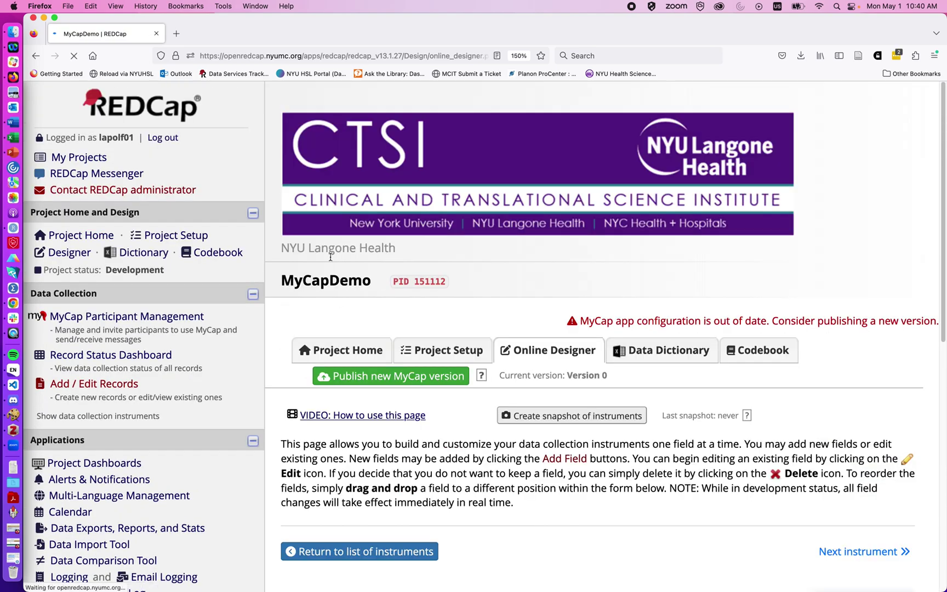
scroll(357, 384, "down", 5)
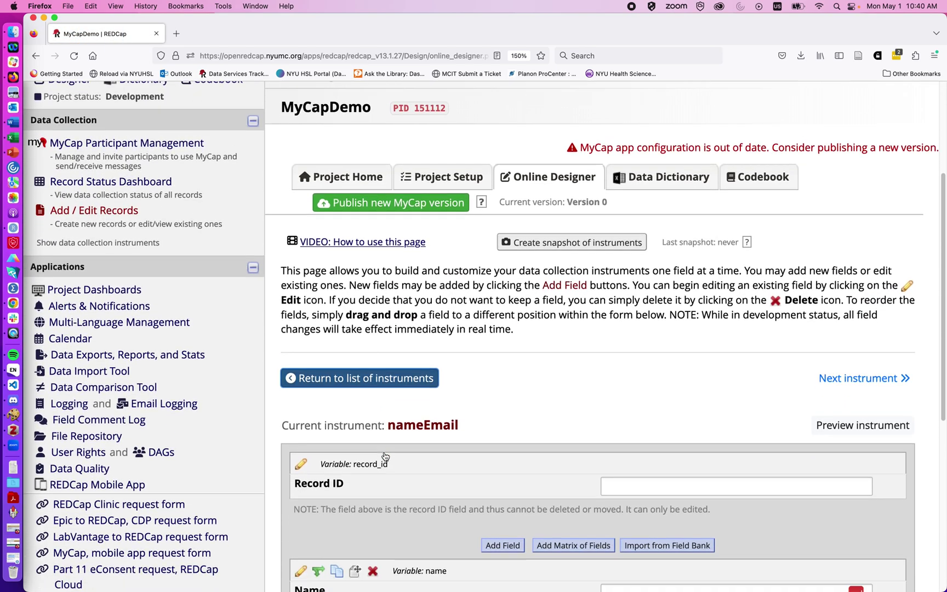
scroll(384, 452, "down", 3)
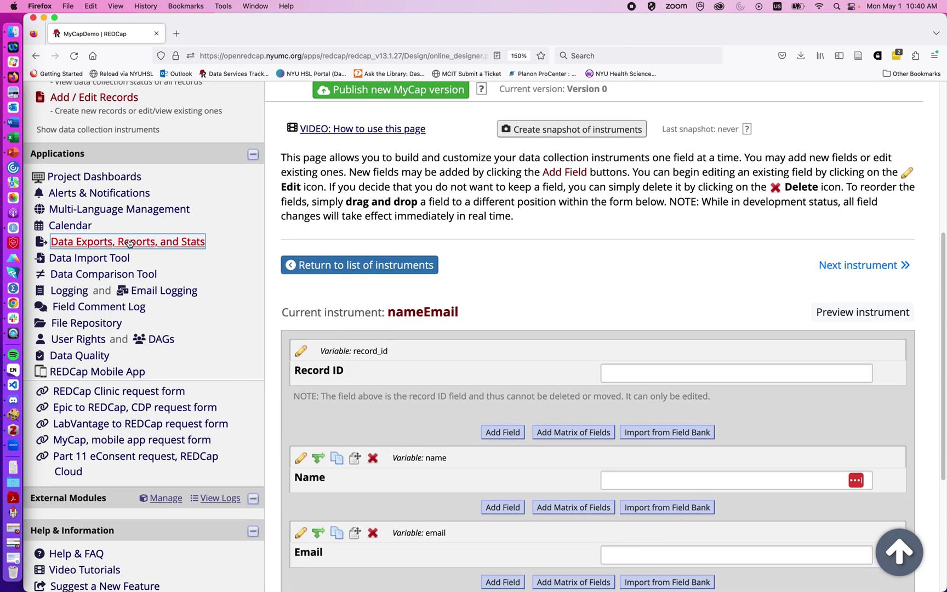
left_click(129, 243)
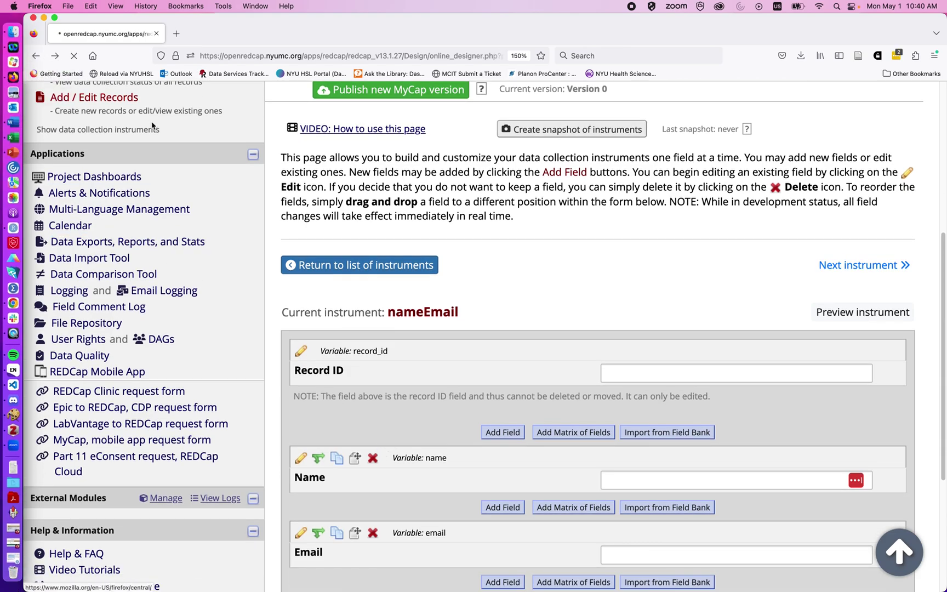
Step: Scroll the instrument table right to reveal HealthDiary's MyCap settings link
scroll(275, 470, "right", 4)
scroll(274, 470, "down", 2)
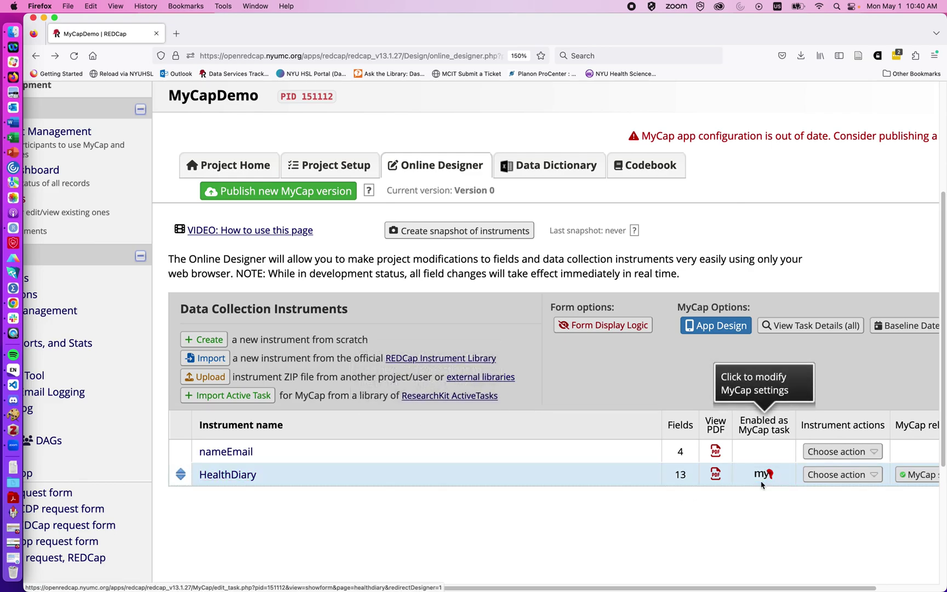
scroll(761, 485, "right", 3)
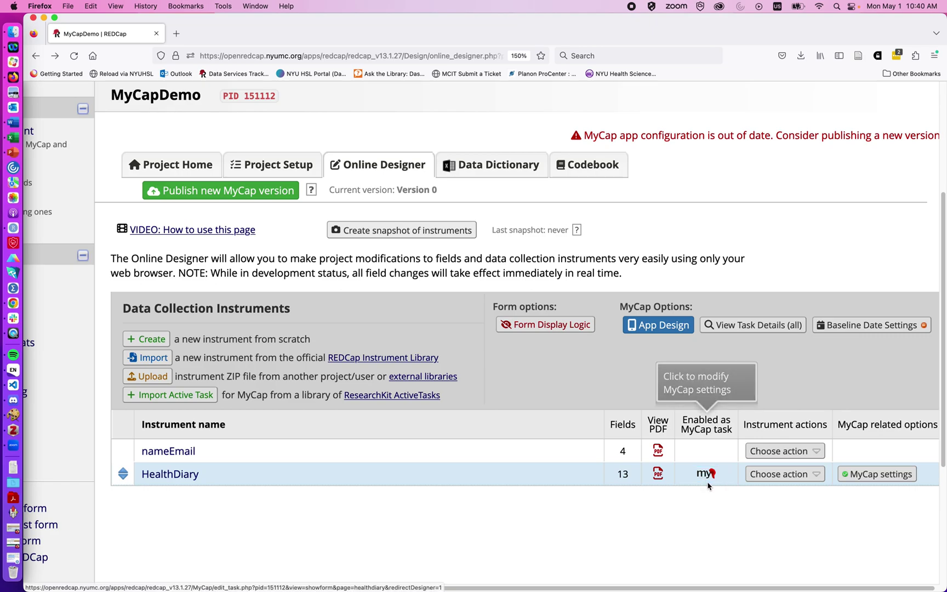
Step: Open HealthDiary's MyCap task settings and review its title, Questionnaire format and Percent Complete display
left_click(862, 477)
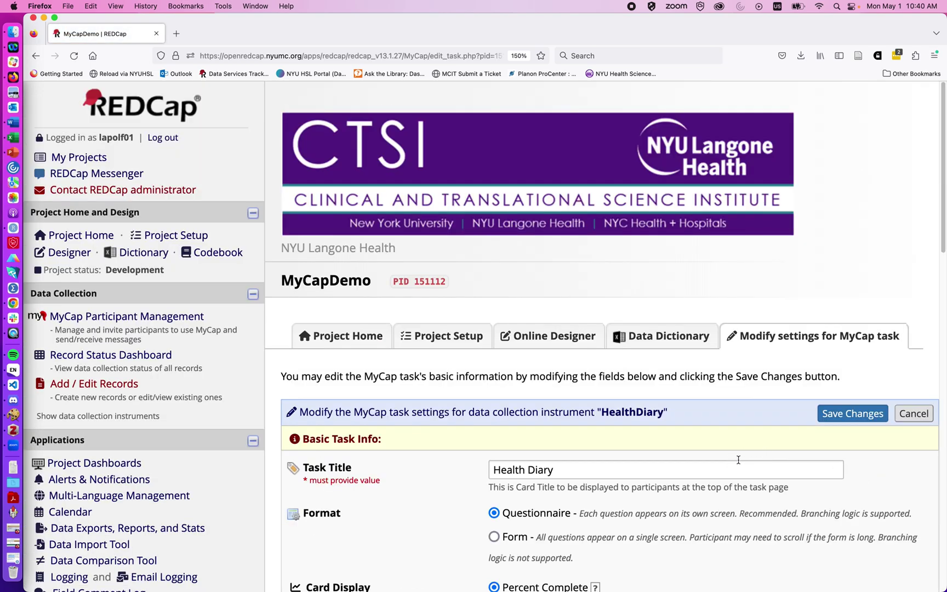
scroll(717, 482, "down", 1)
scroll(717, 482, "down", 3)
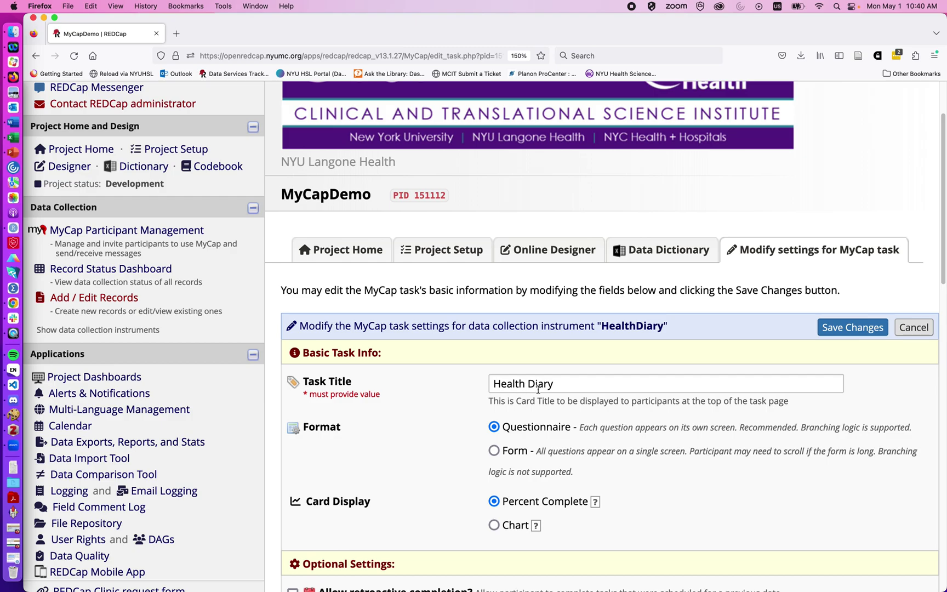
scroll(539, 390, "down", 2)
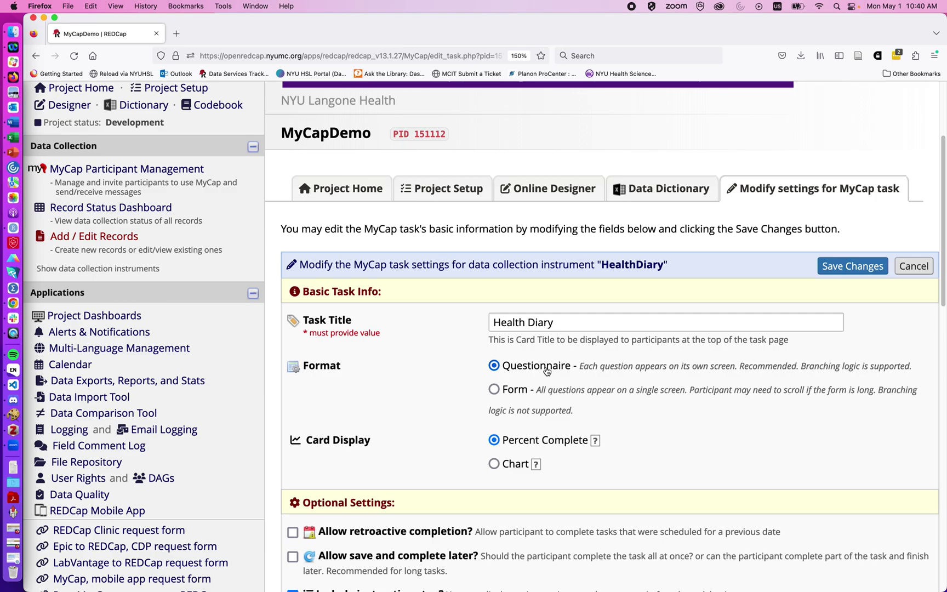
scroll(547, 371, "down", 5)
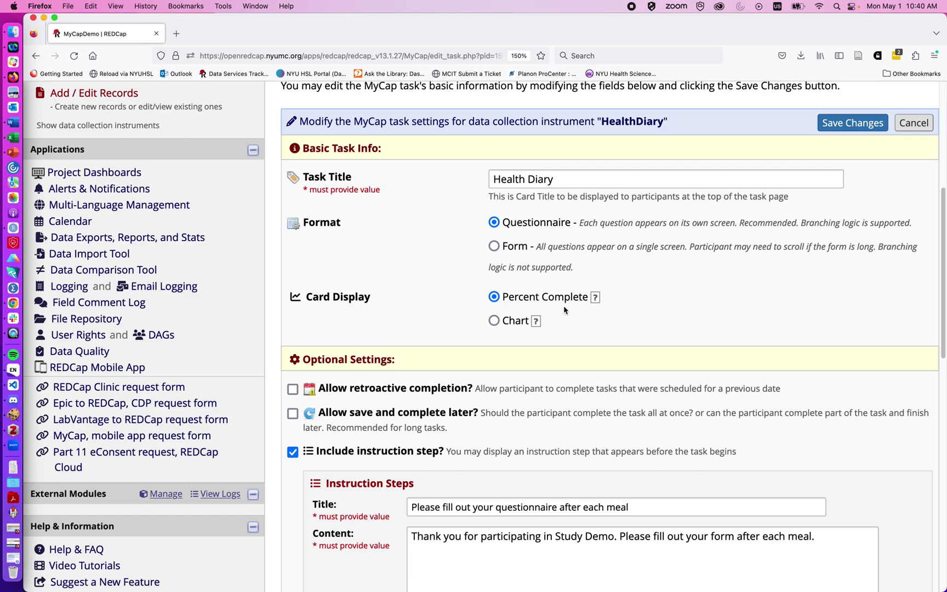
scroll(563, 343, "down", 1)
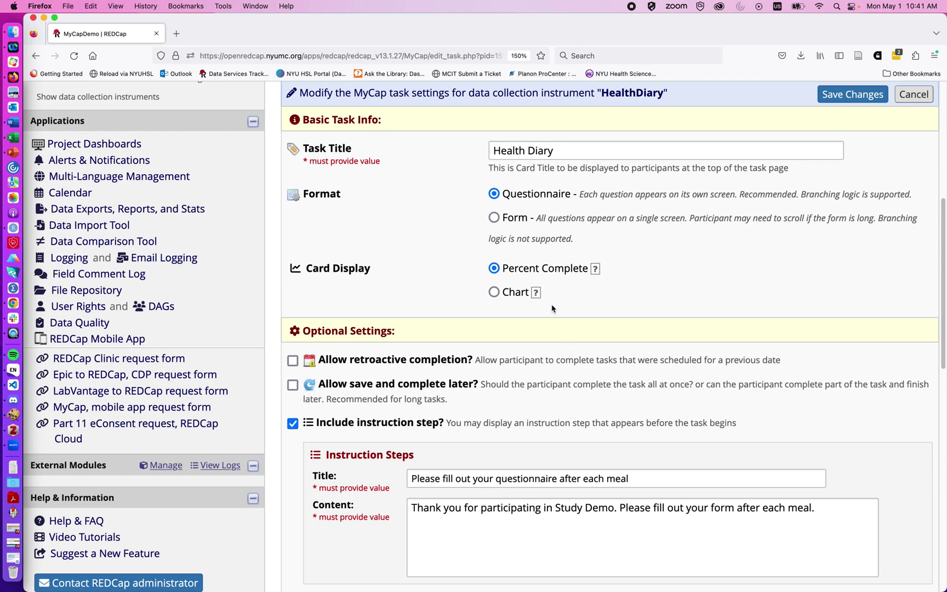
scroll(552, 335, "down", 3)
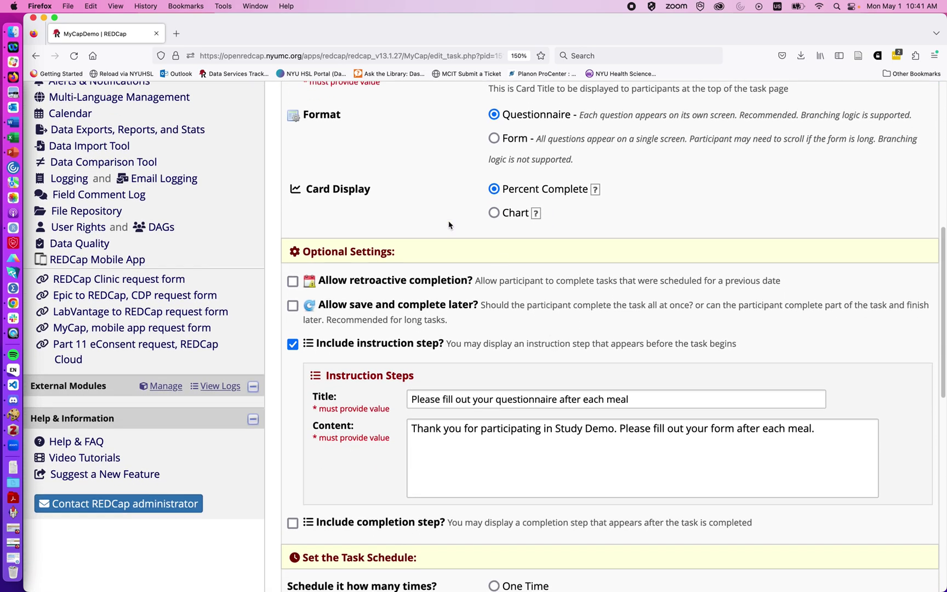
Step: Enable retroactive completion for HealthDiary, then review its infinite-repeat, 0-day-delay schedule
left_click(292, 282)
scroll(305, 269, "down", 2)
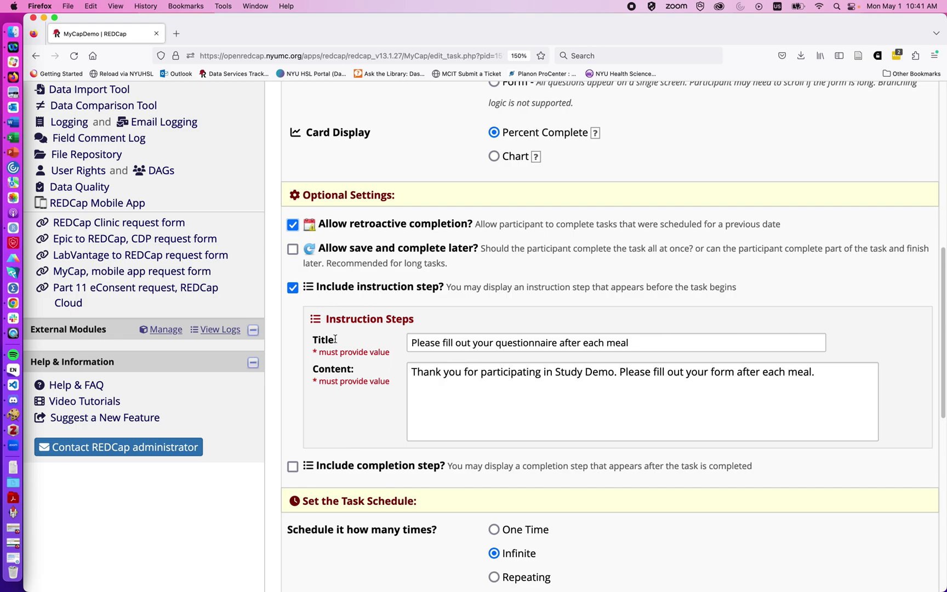
scroll(355, 326, "down", 2)
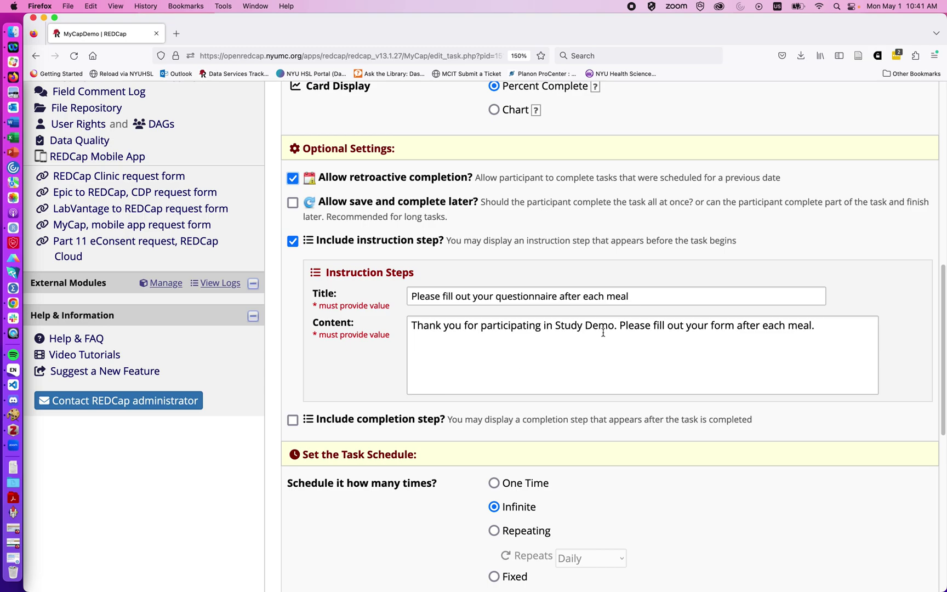
scroll(608, 336, "down", 2)
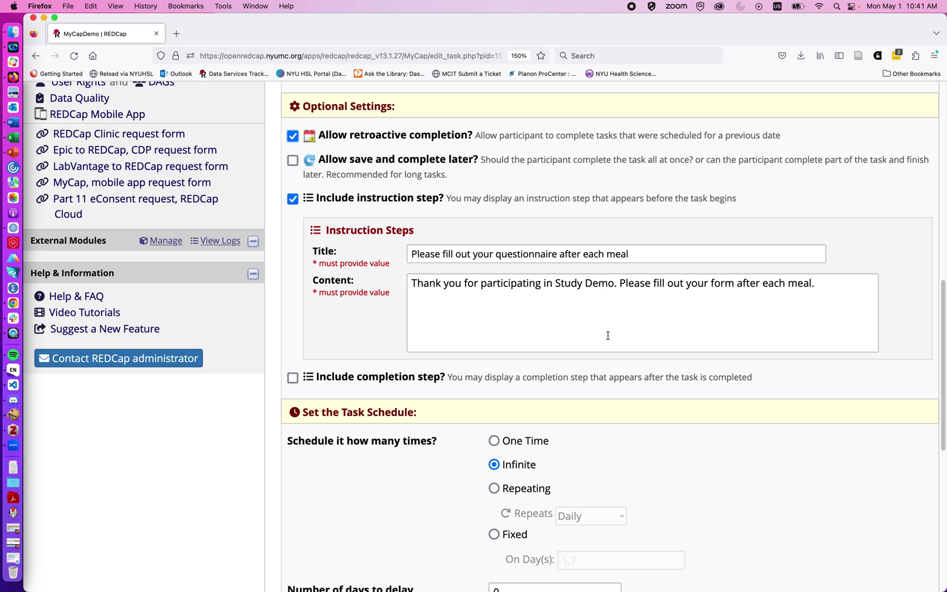
scroll(608, 335, "down", 4)
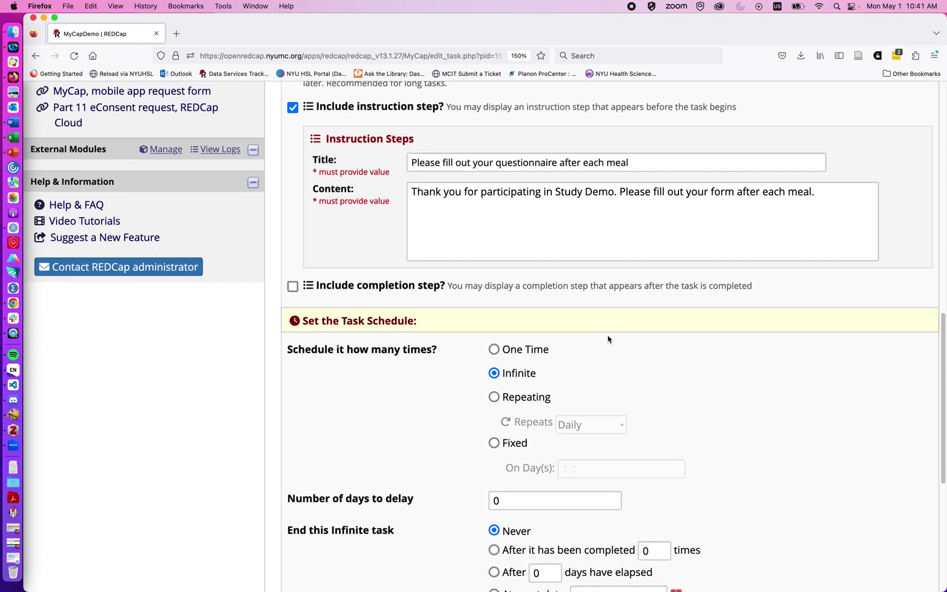
scroll(608, 339, "down", 5)
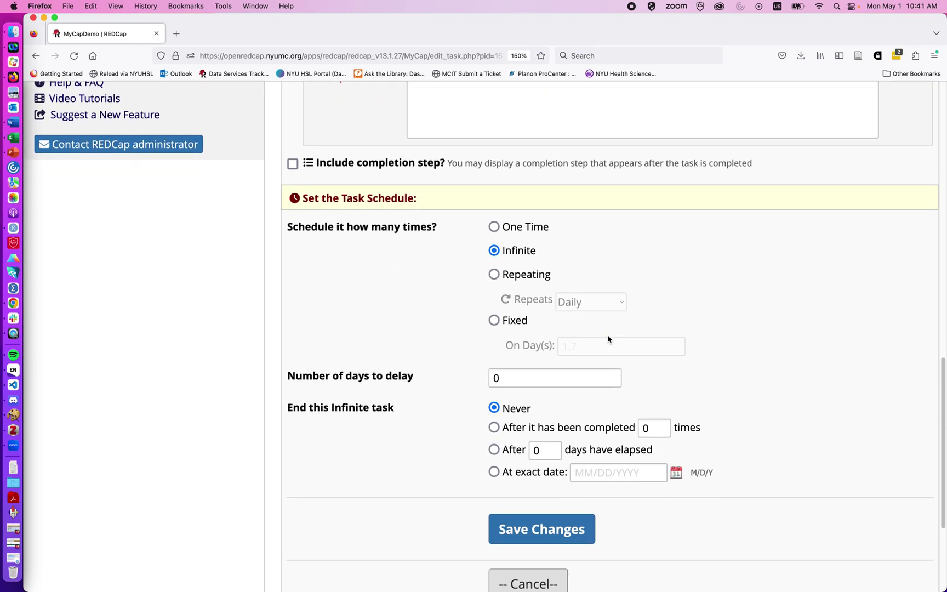
scroll(608, 339, "down", 1)
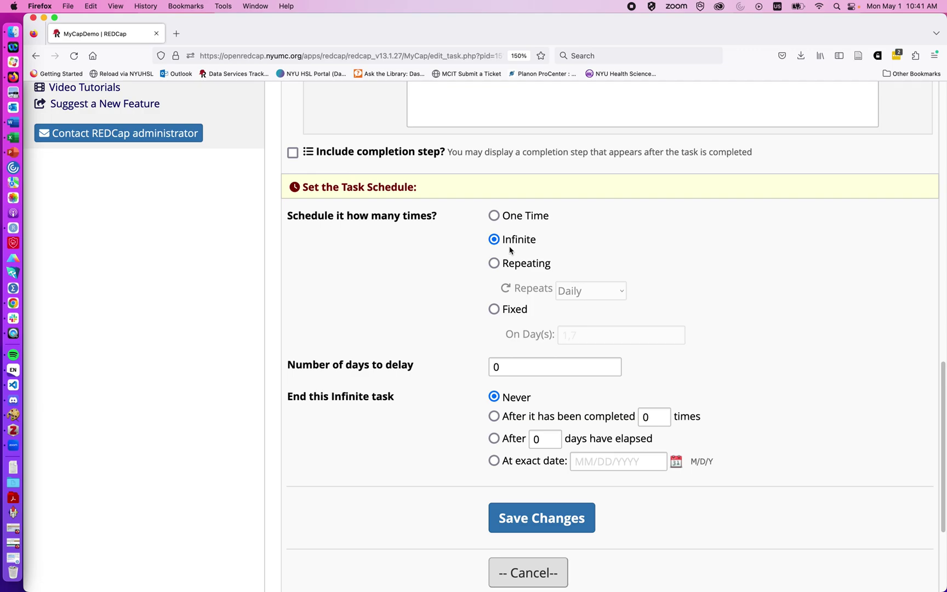
scroll(510, 249, "down", 1)
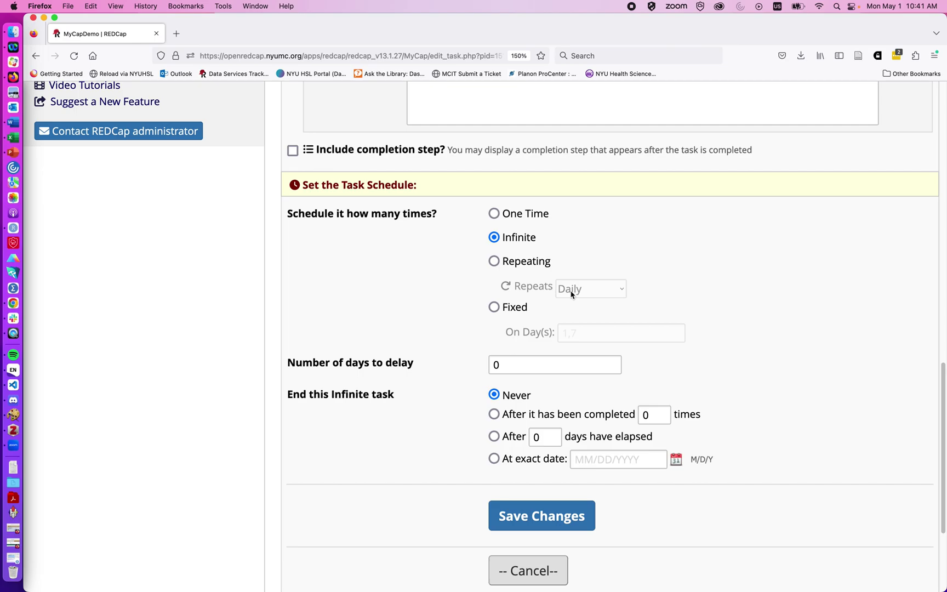
scroll(571, 294, "down", 3)
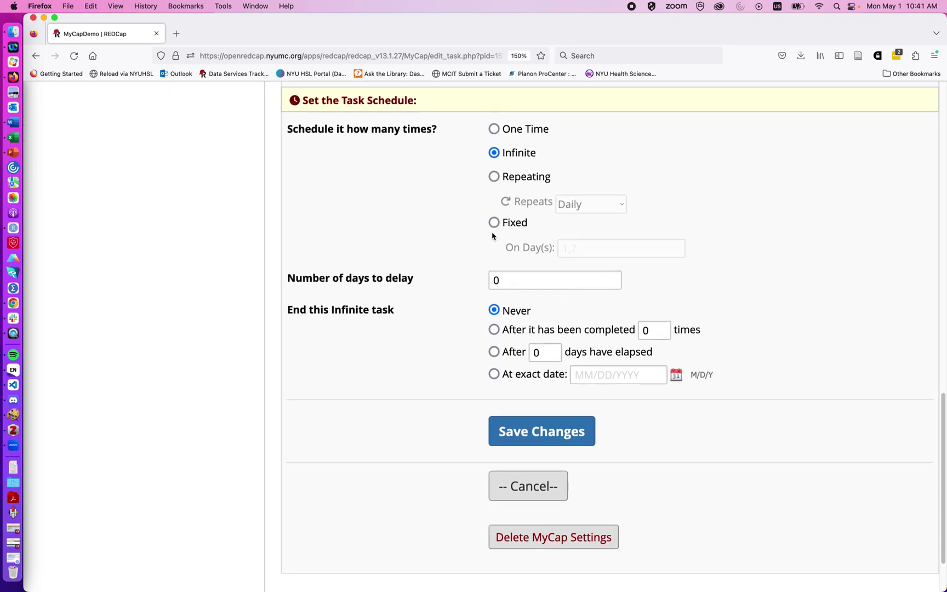
scroll(519, 304, "down", 2)
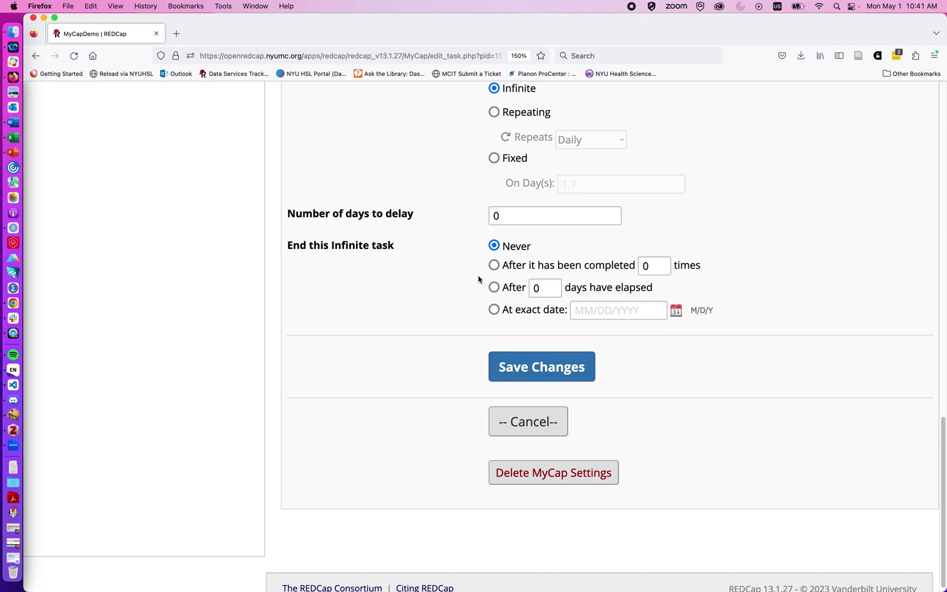
scroll(479, 279, "down", 1)
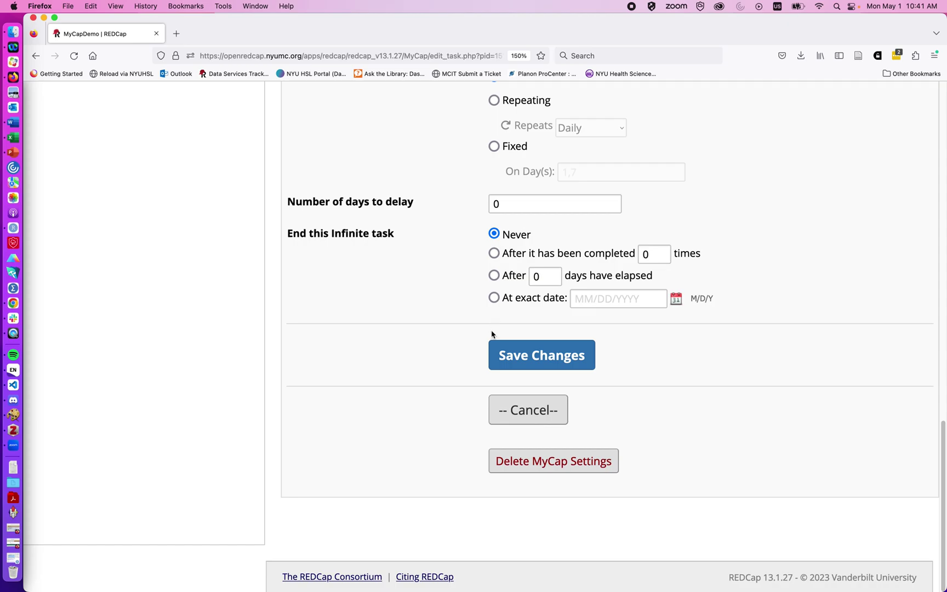
Step: Save HealthDiary's MyCap task settings, returning to the Online Designer instrument list
left_click(513, 357)
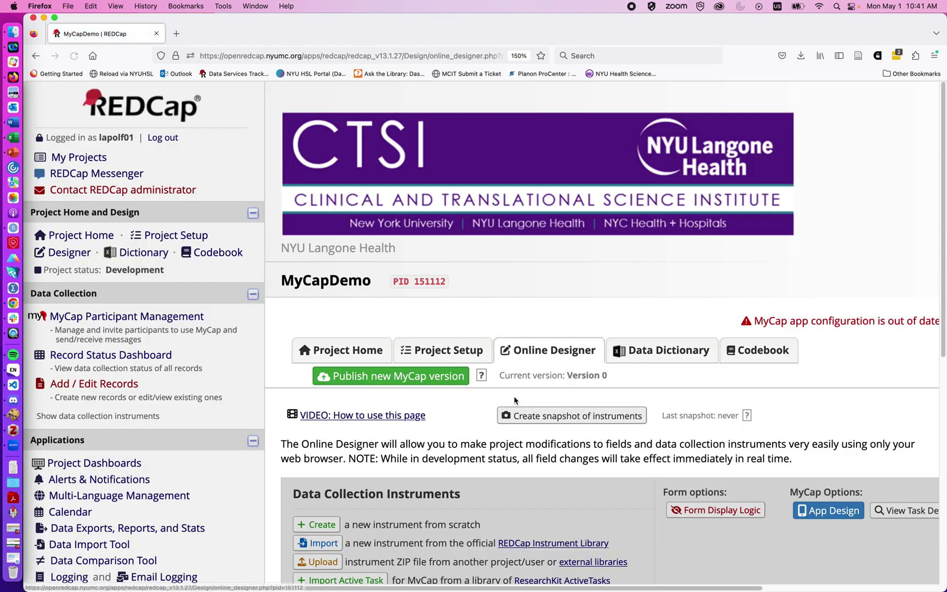
scroll(513, 402, "down", 3)
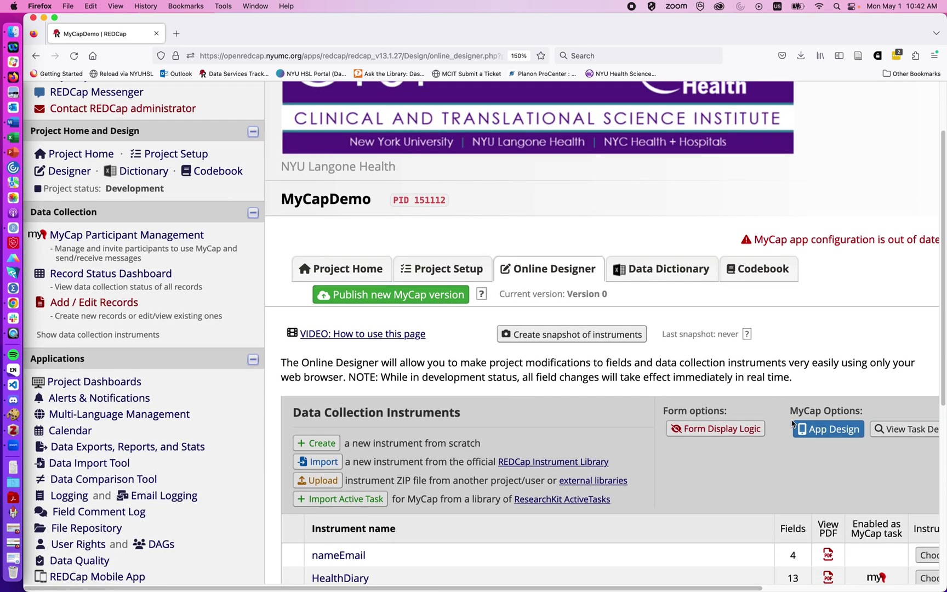